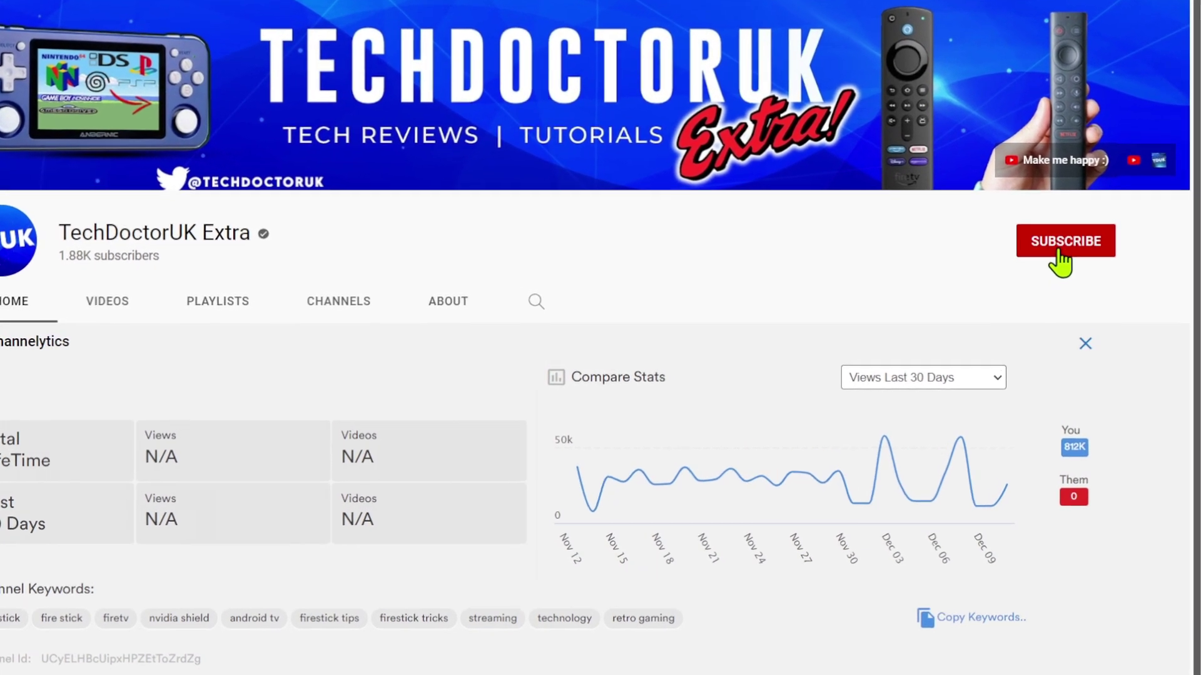
- Set the TechDoctorUK Extra channel's notification bell to All
left_click(1086, 220)
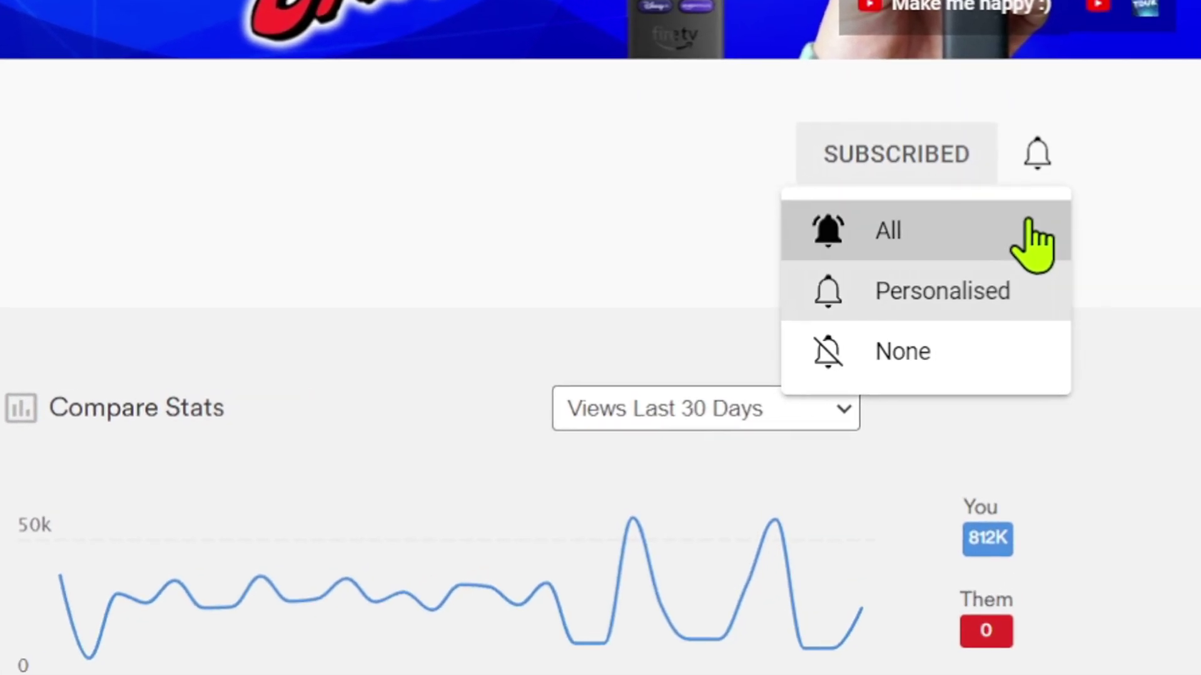
left_click(1046, 247)
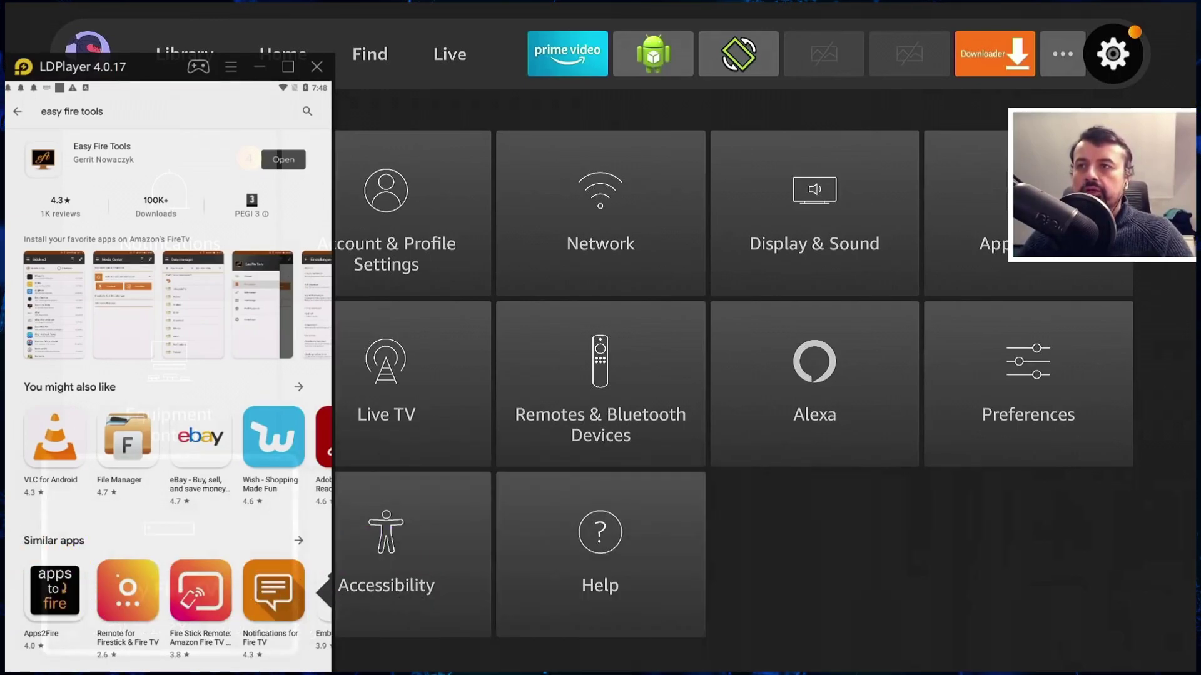
- Launch the installed Easy Fire Tools from its Play Store listing
left_click(282, 160)
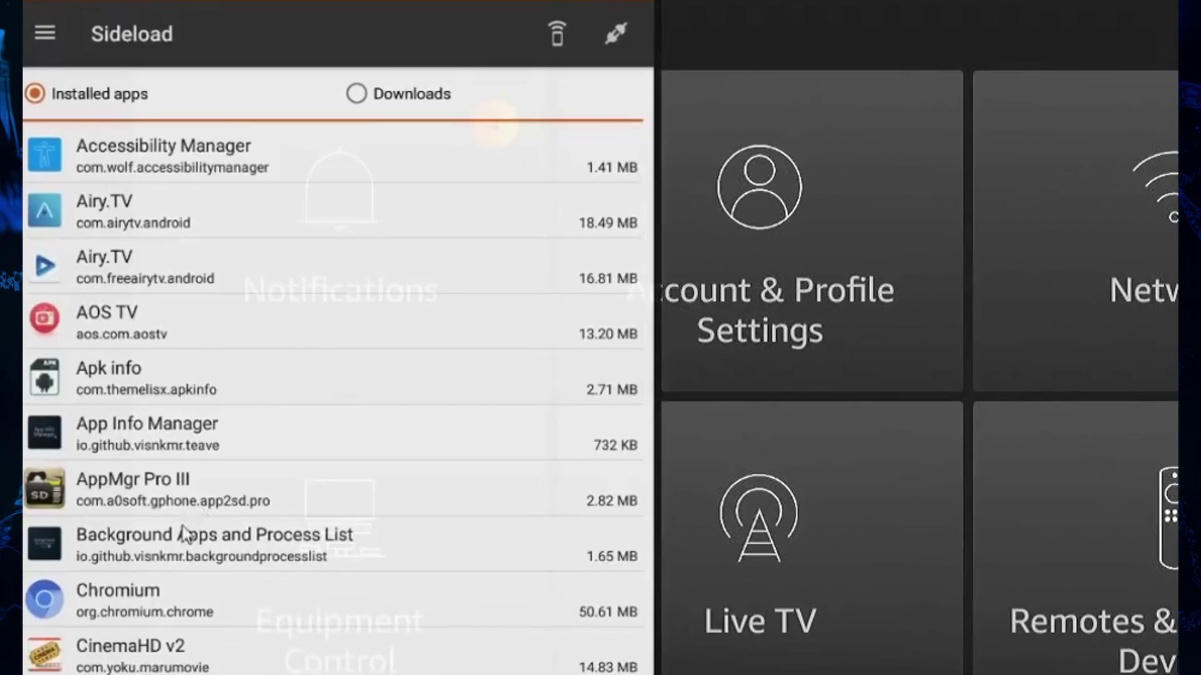
left_click_drag(220, 667, 231, 413)
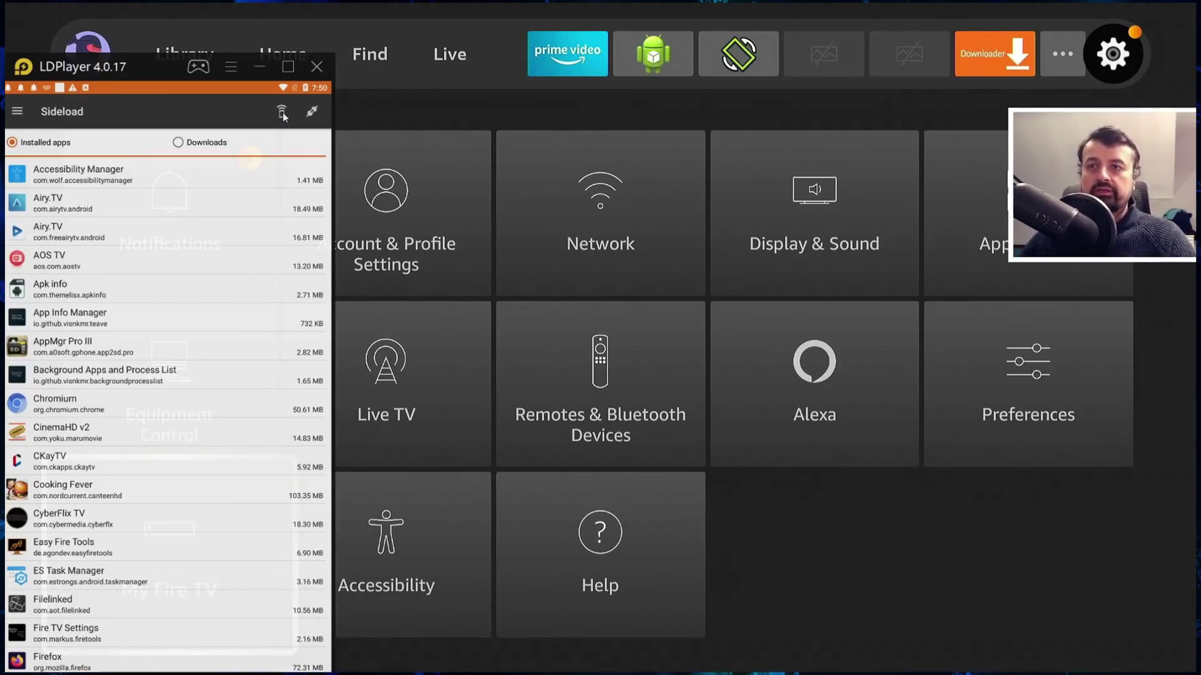
- Navigate the Fire TV Settings tiles to My Fire TV's About Network details
key("Down")
key("Right")
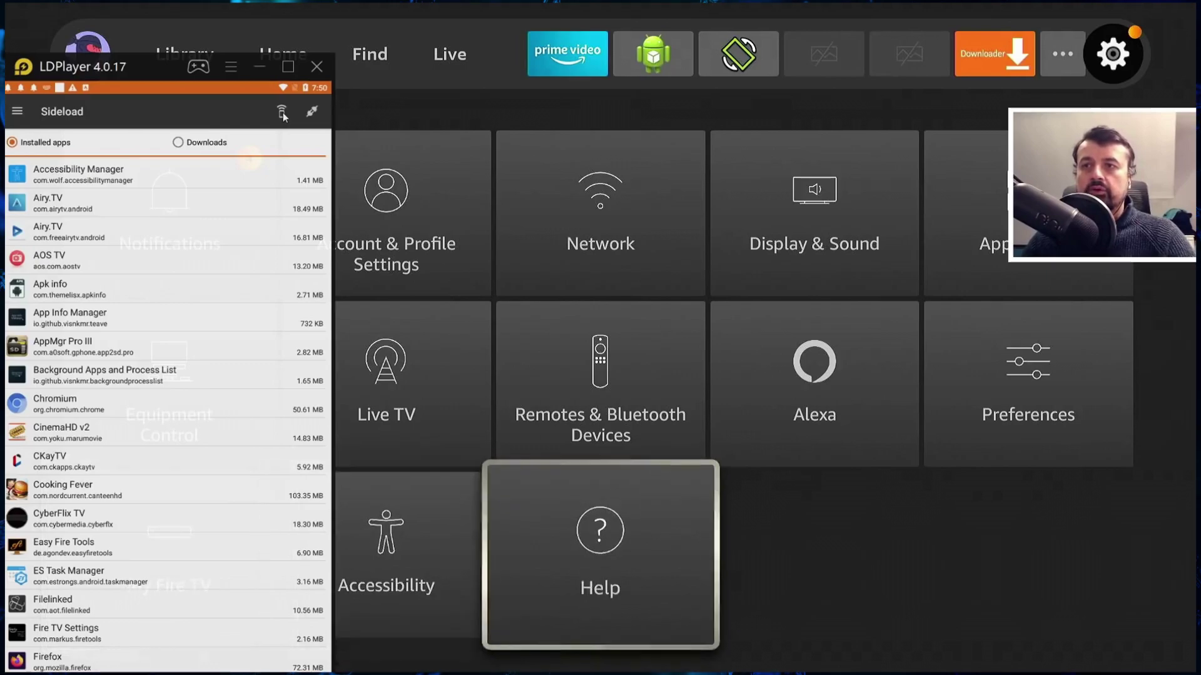
key("Up")
key("Up")
key("Right")
key("Right")
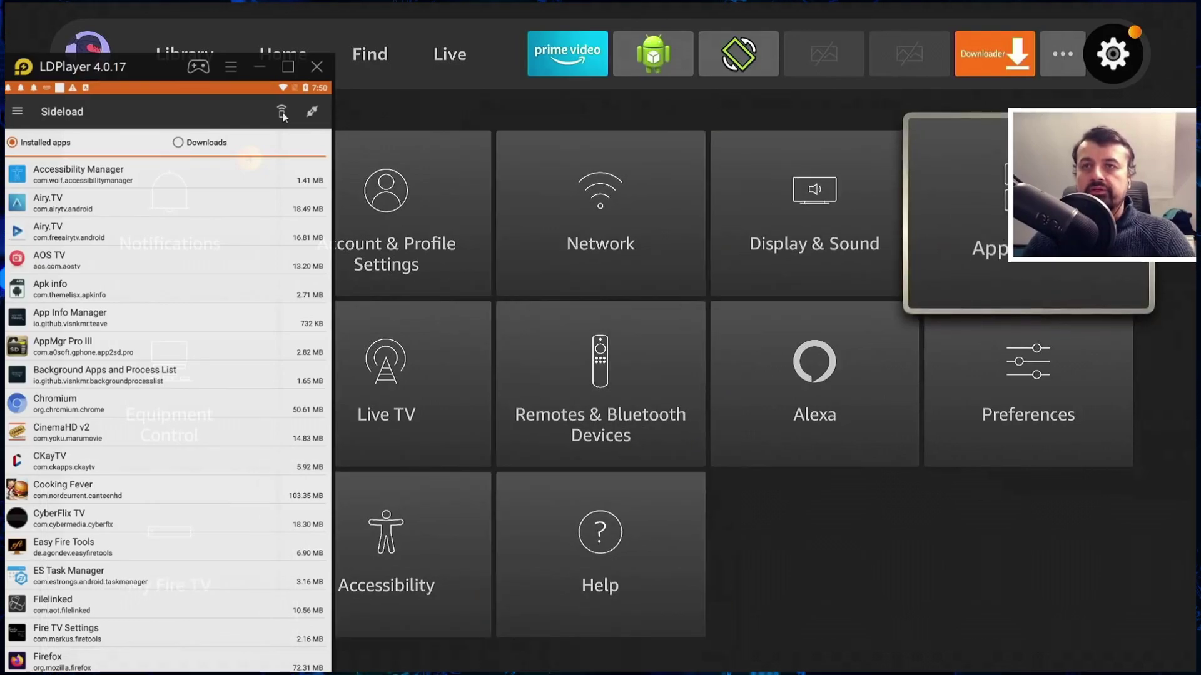
key("Up")
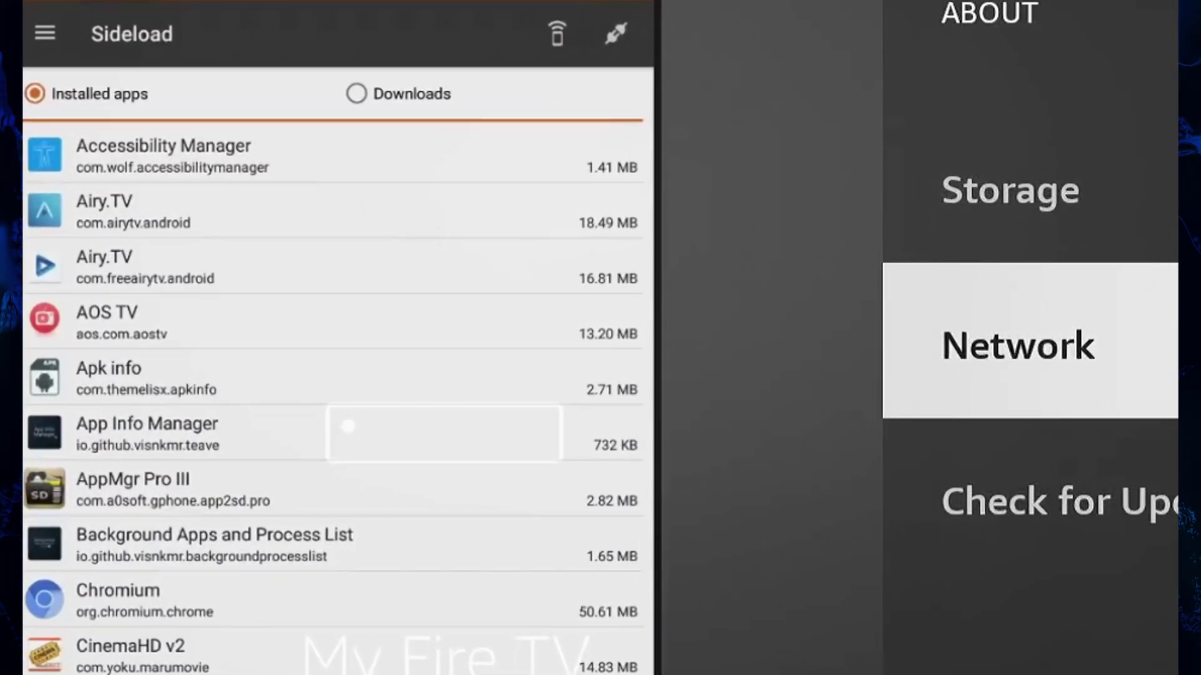
- In Easy Fire Tools Settings, change the FireTV IP's last digit to make 192.168.0.101
left_click(47, 33)
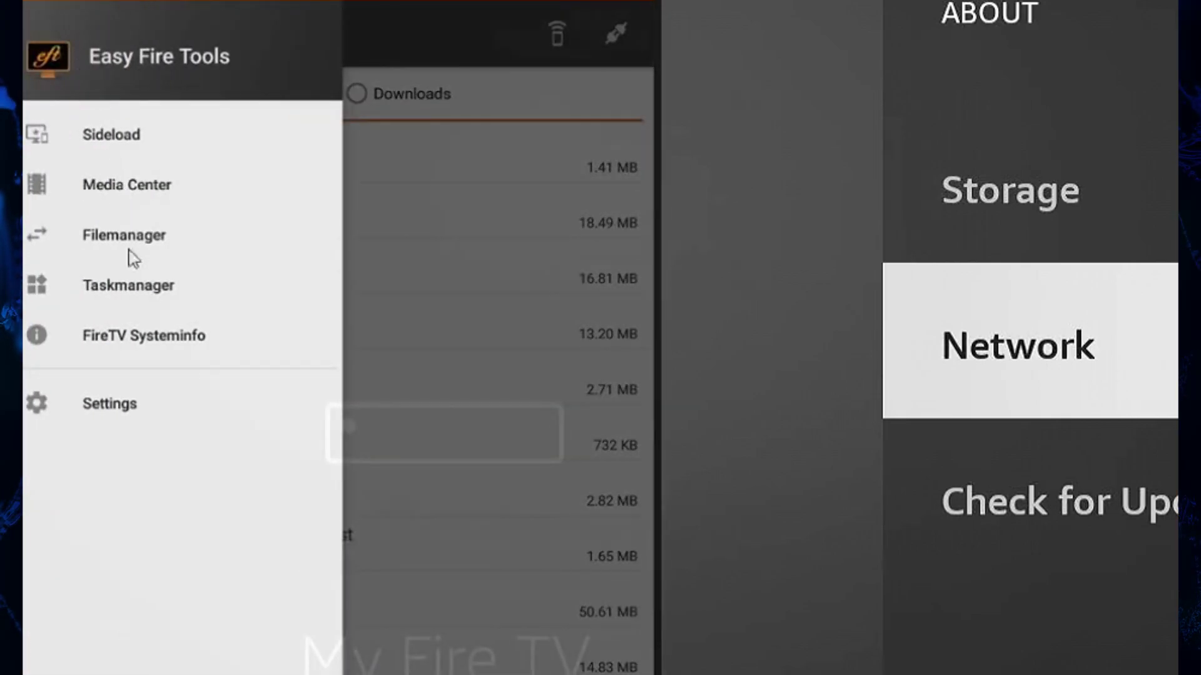
left_click(133, 406)
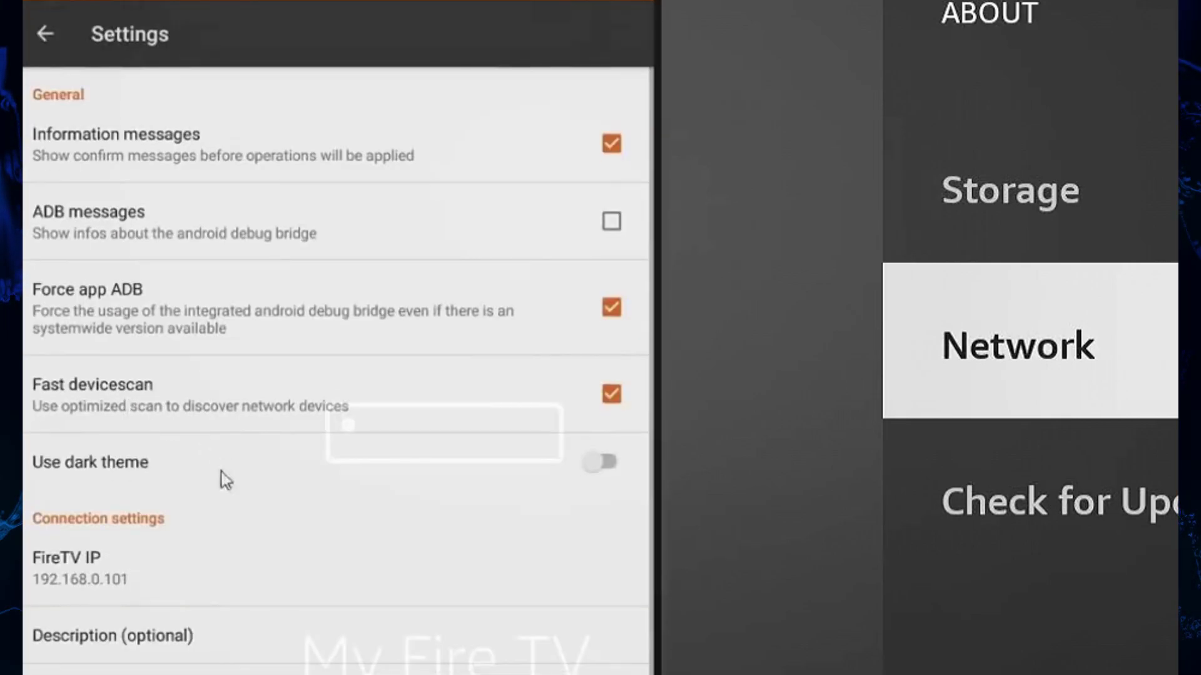
left_click(132, 580)
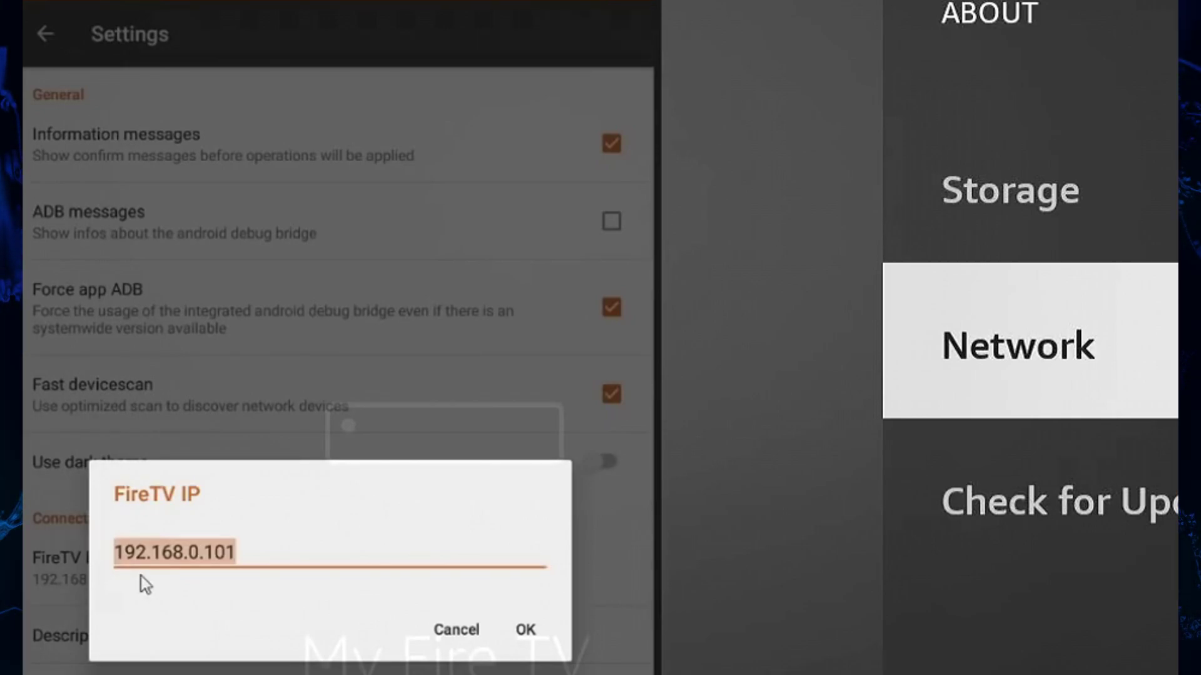
left_click(300, 546)
key("BackSpace")
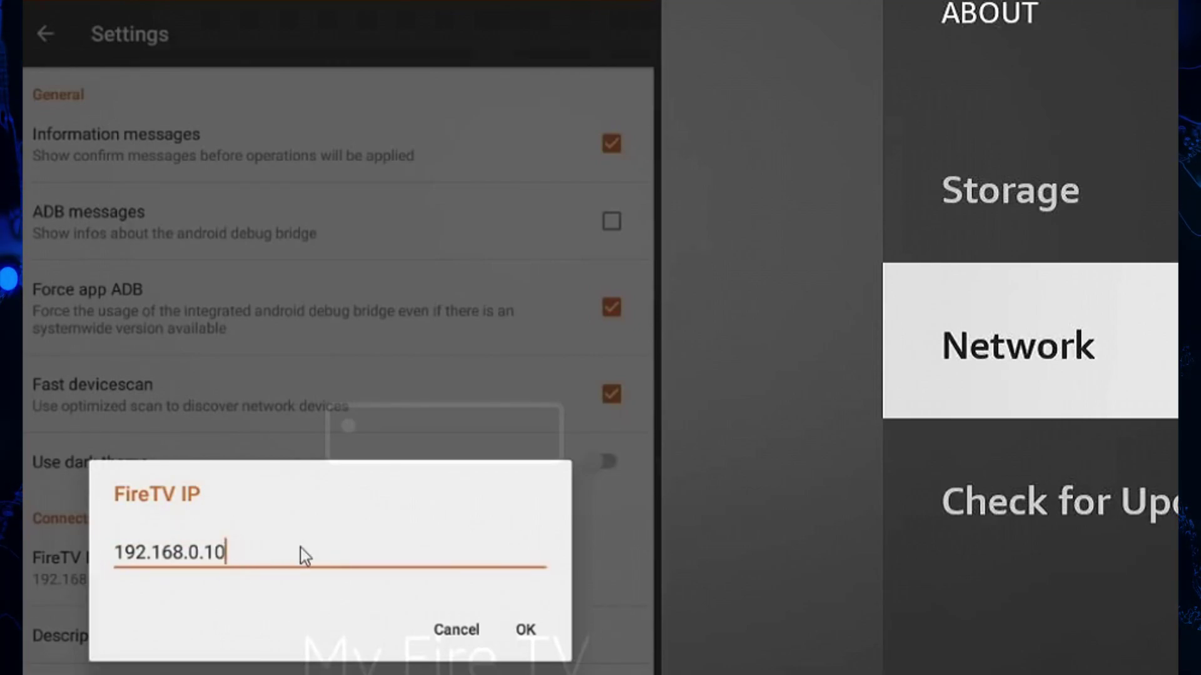
type("1")
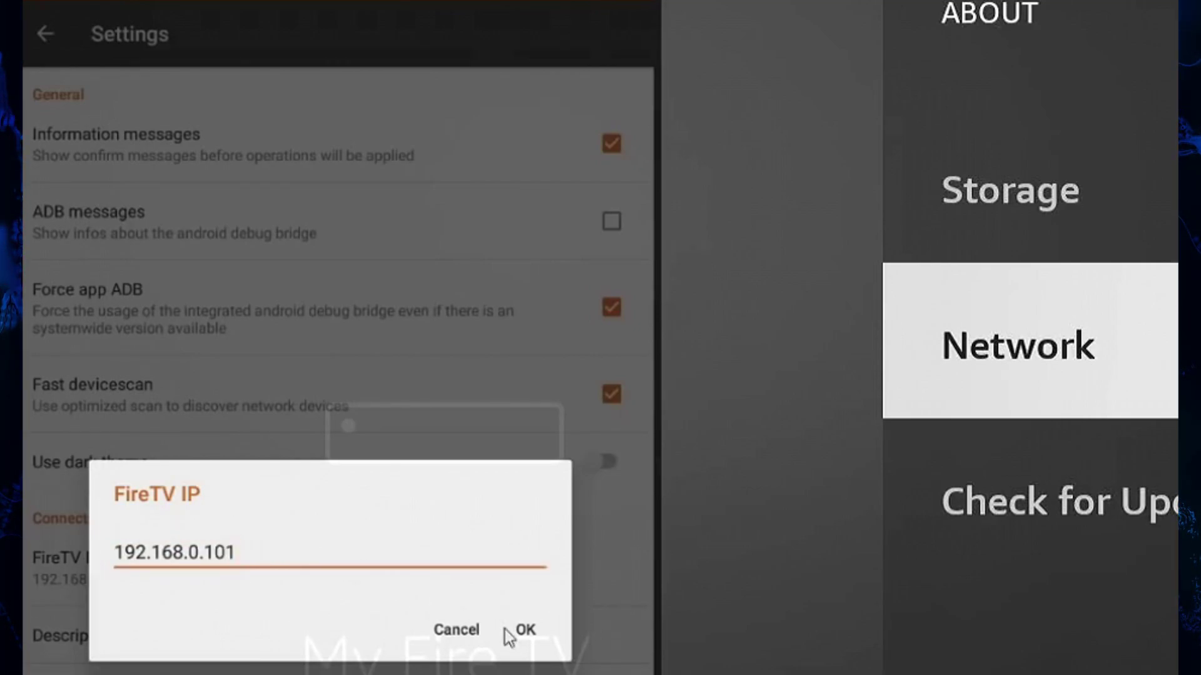
left_click(528, 632)
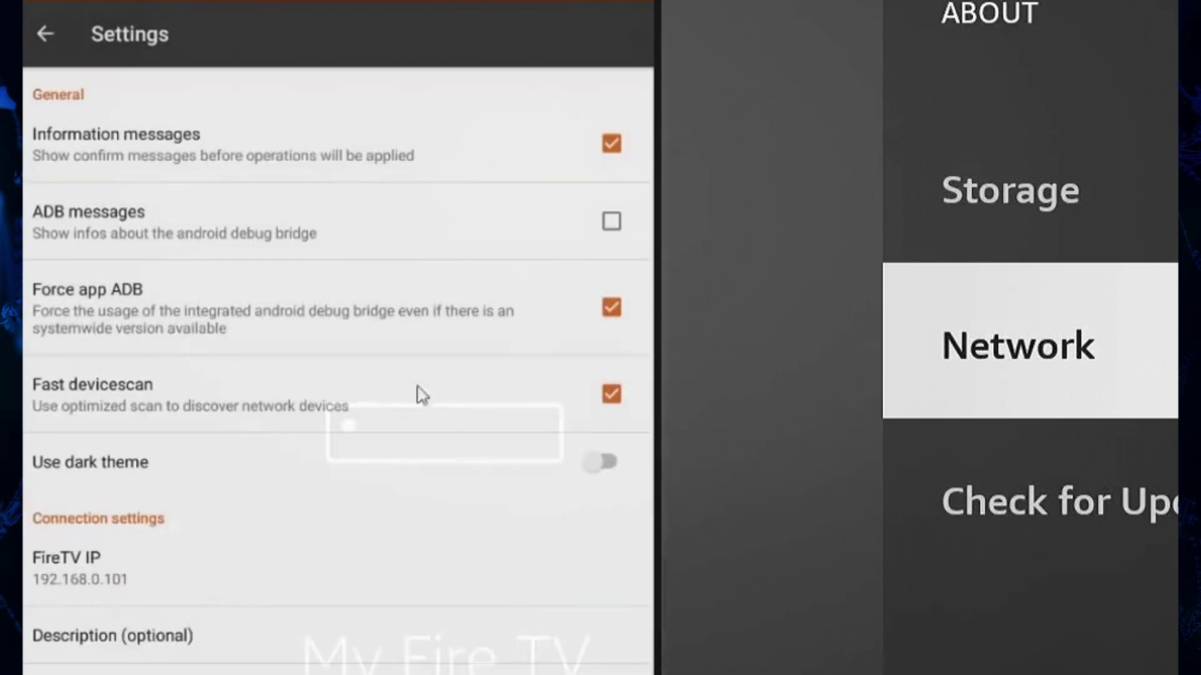
- From the Sideload list, connect to 192.168.0.101 and continue after approving on the Fire TV
left_click(40, 30)
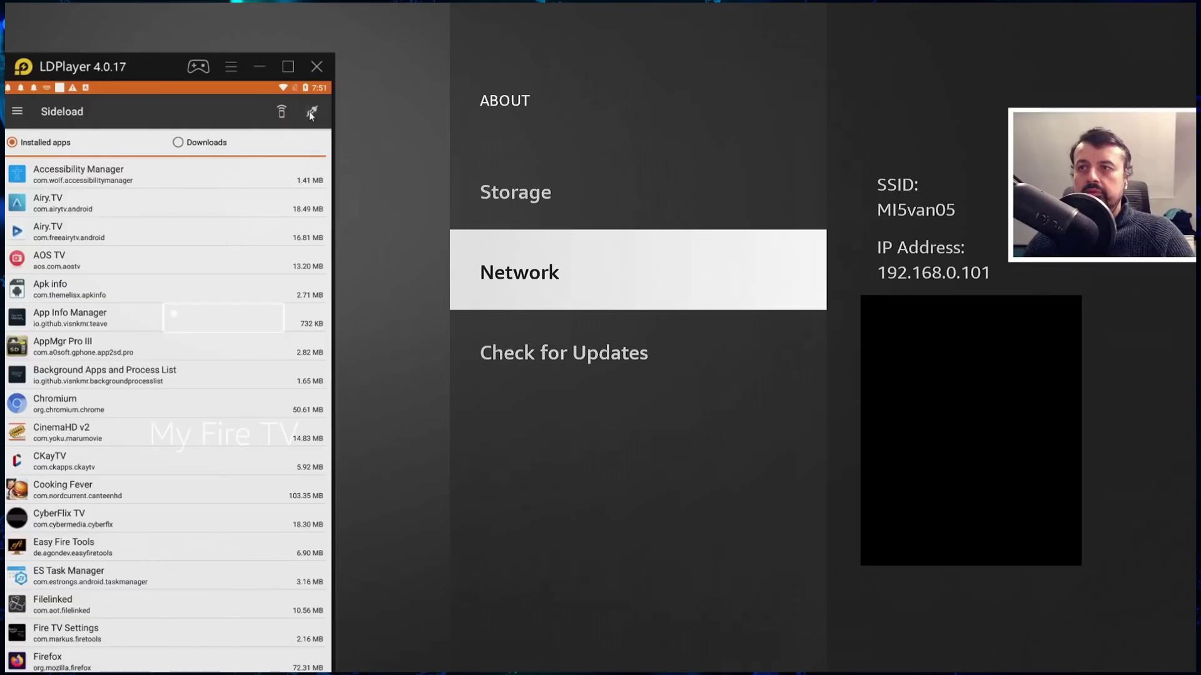
left_click(611, 32)
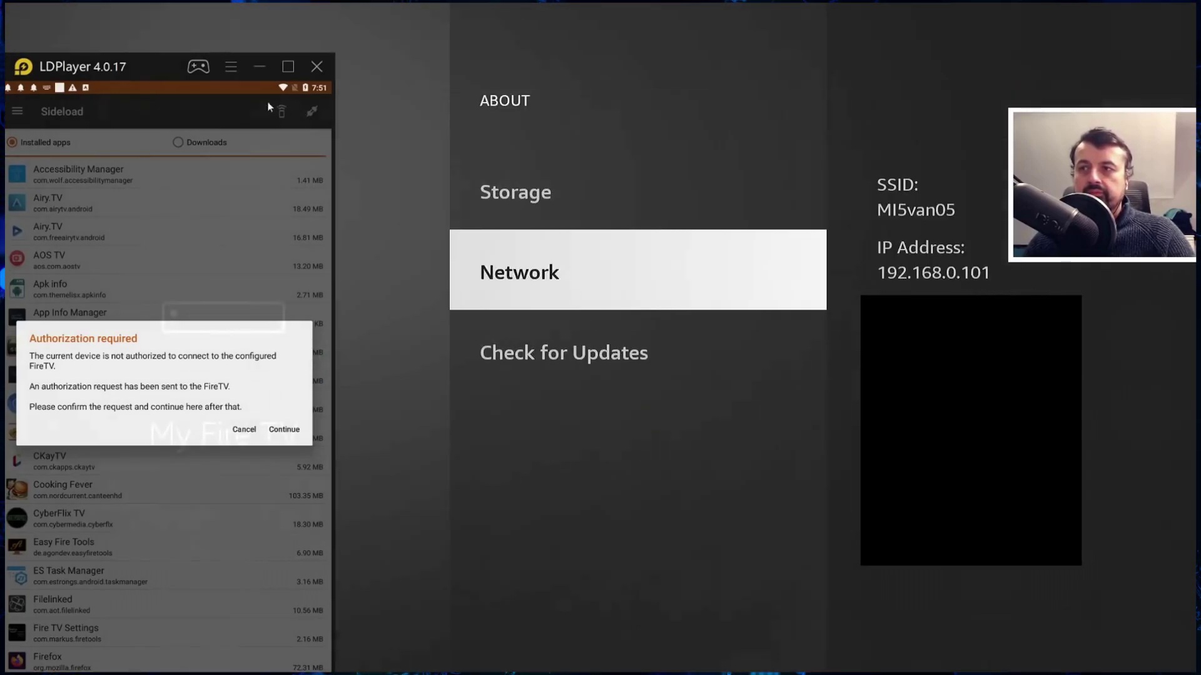
left_click(283, 429)
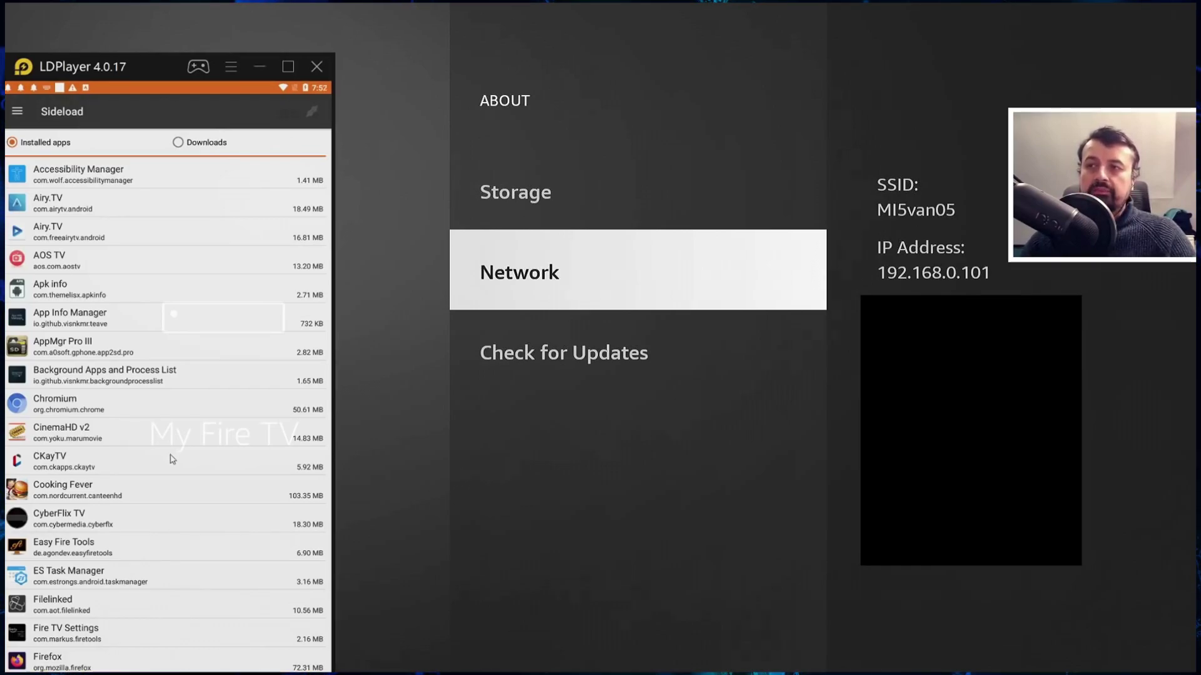
- Scroll the Installed apps list and select Peacock TV for sideloading
scroll(183, 535, "down", 5)
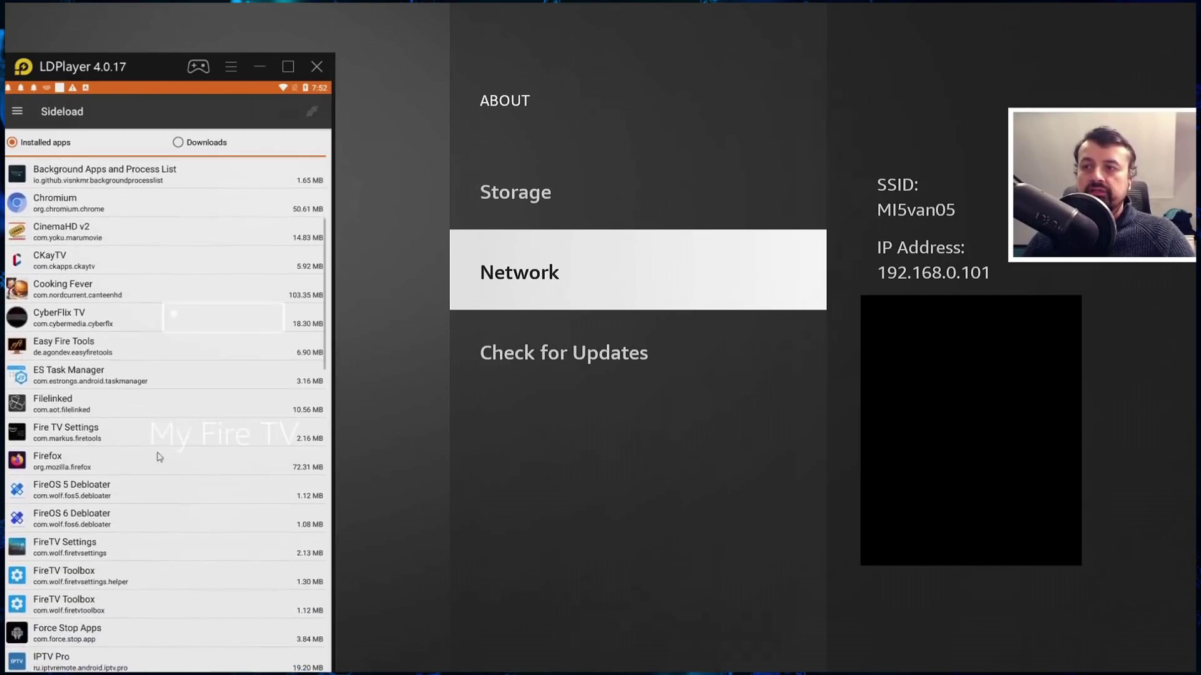
scroll(167, 516, "down", 5)
scroll(161, 481, "up", 5)
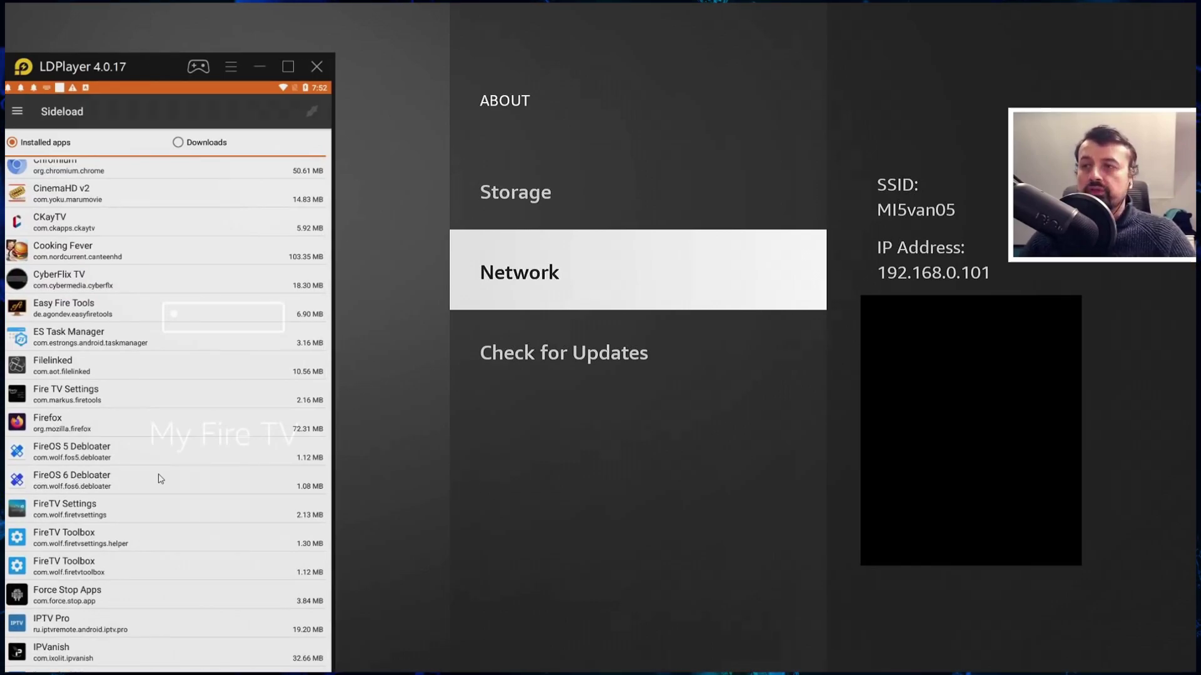
scroll(163, 567, "down", 6)
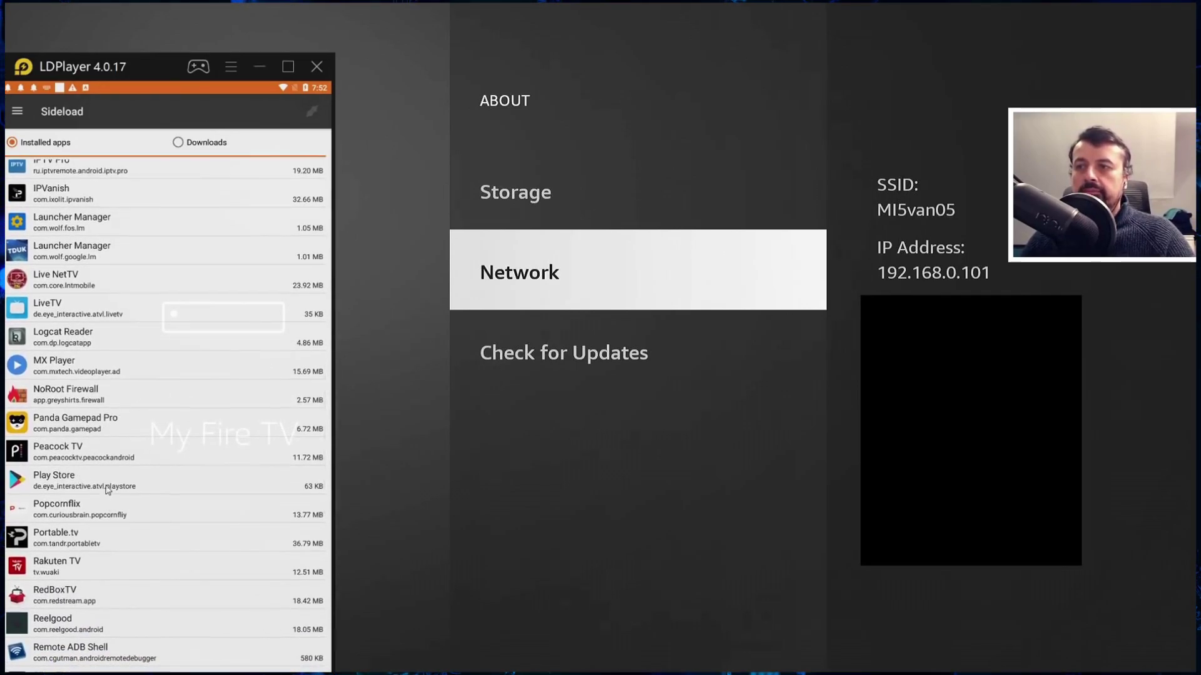
left_click(86, 454)
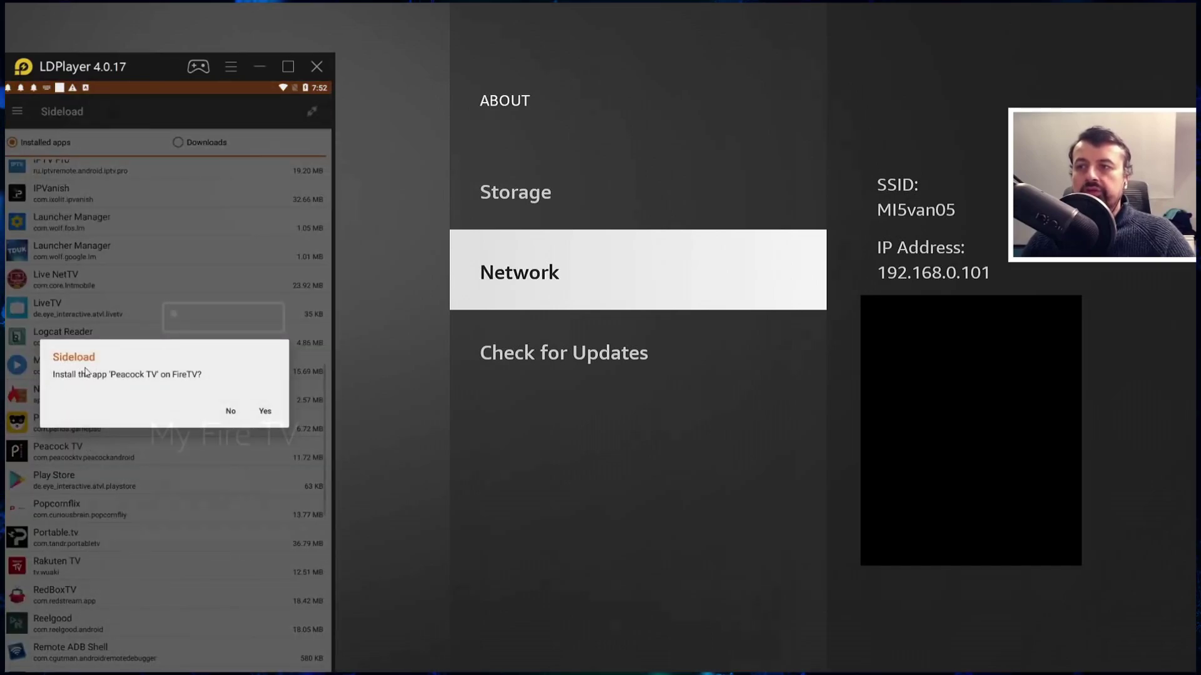
- Confirm installing Peacock TV on FireTV and wait for the transfer to finish
left_click(265, 411)
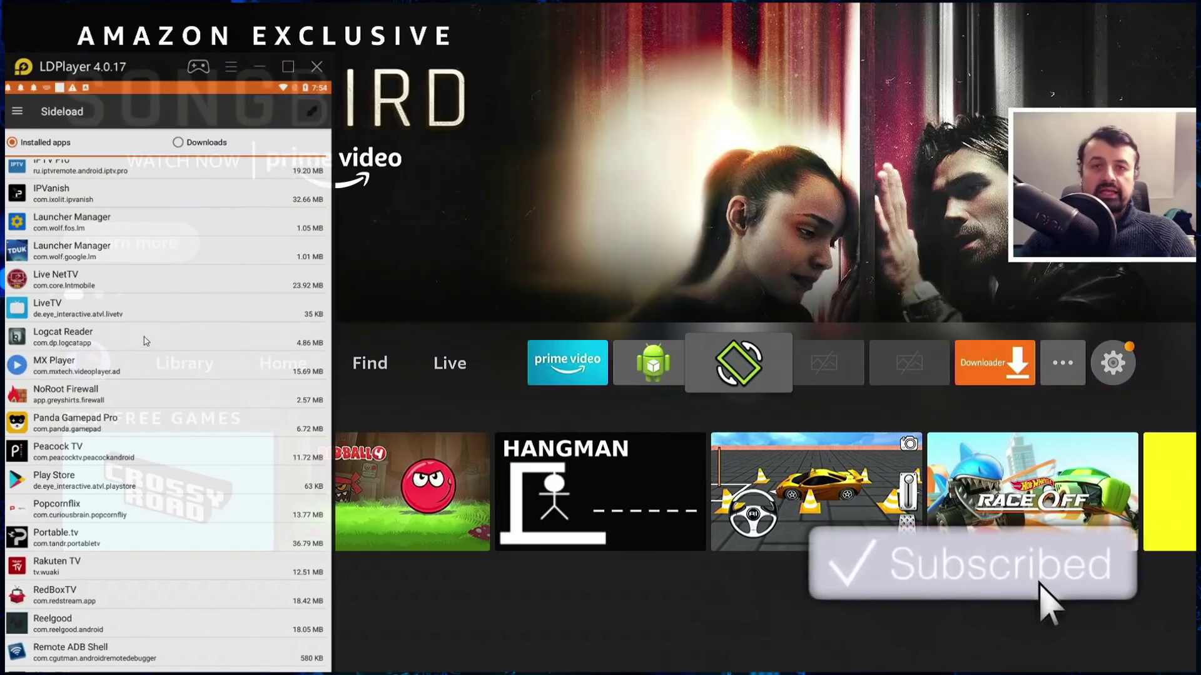
scroll(209, 395, "down", 4)
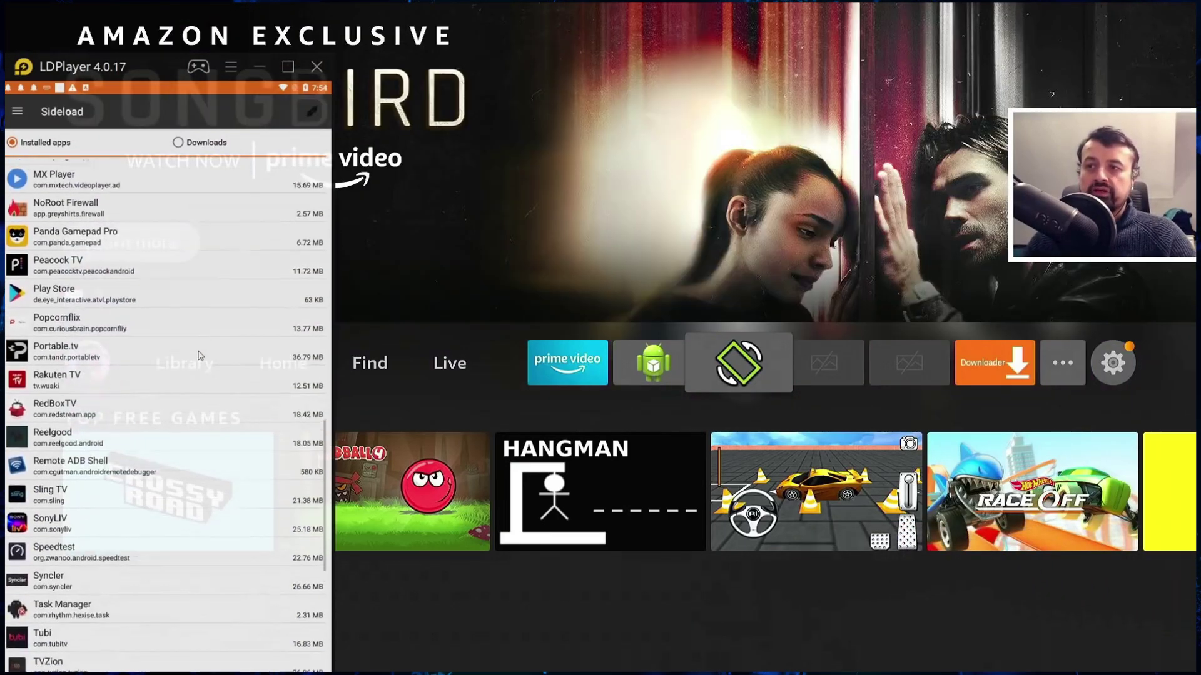
scroll(189, 492, "up", 3)
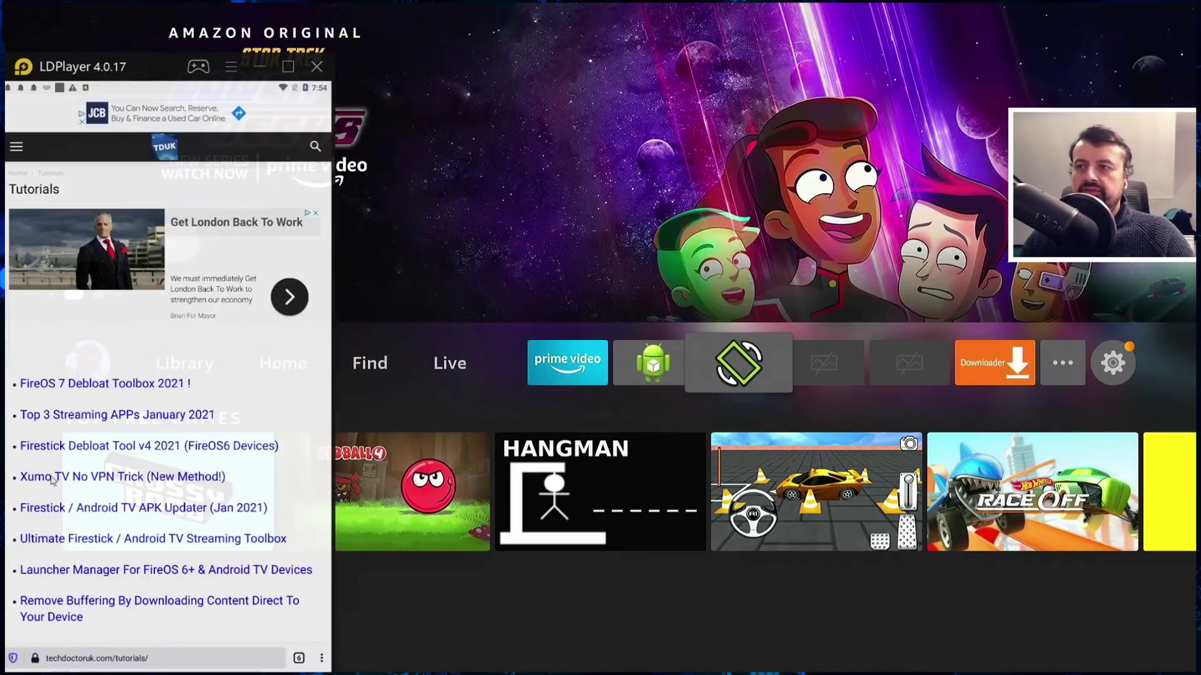
- Download XUMO_Android_TV-NoVPN-Mod2021.apk from the 'Xumo TV No VPN Trick' article
left_click(99, 479)
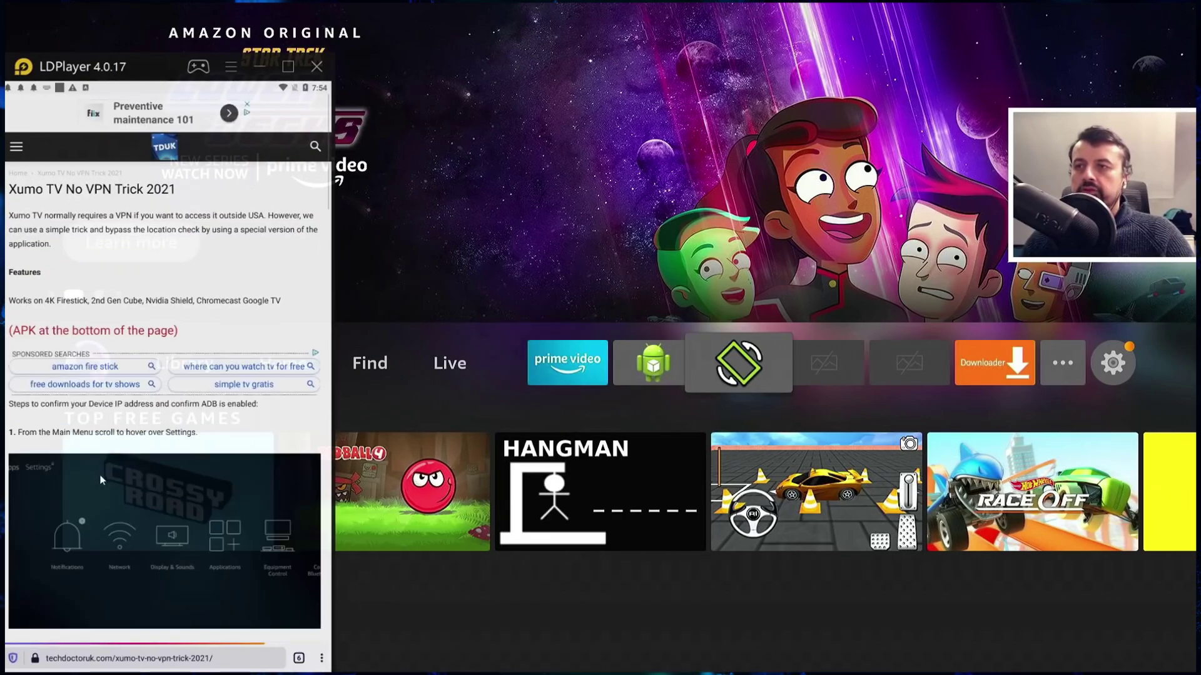
scroll(115, 485, "down", 3)
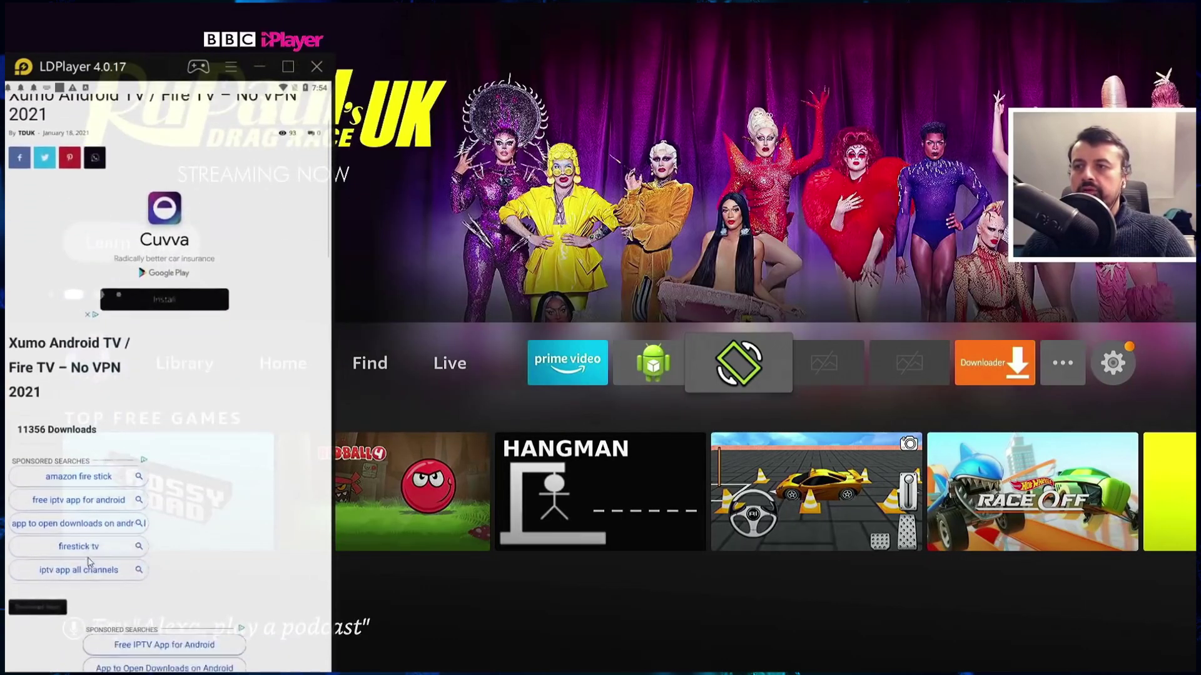
scroll(88, 561, "down", 1)
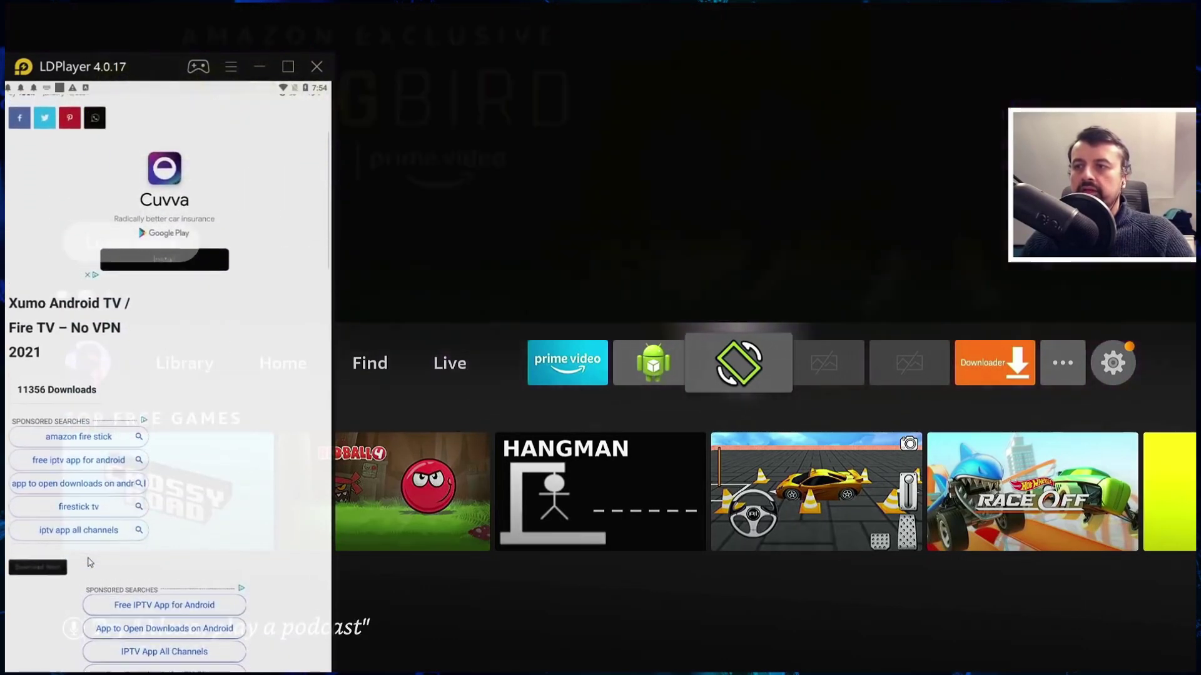
left_click(51, 568)
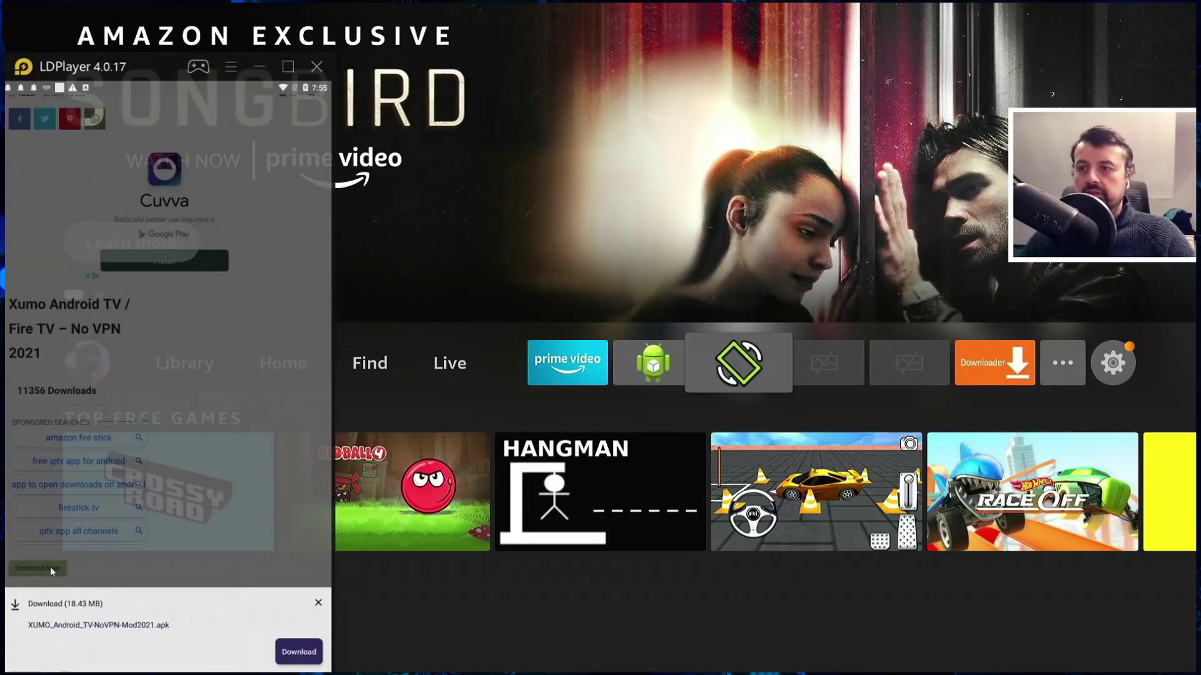
left_click(299, 651)
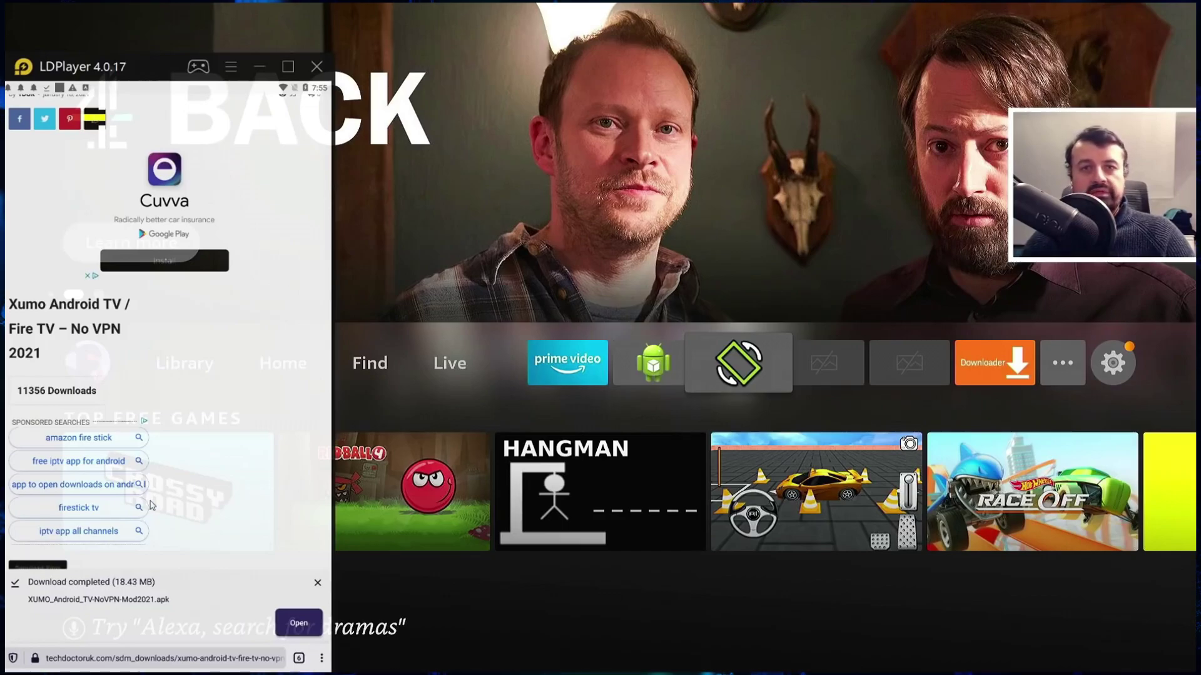
key("Escape")
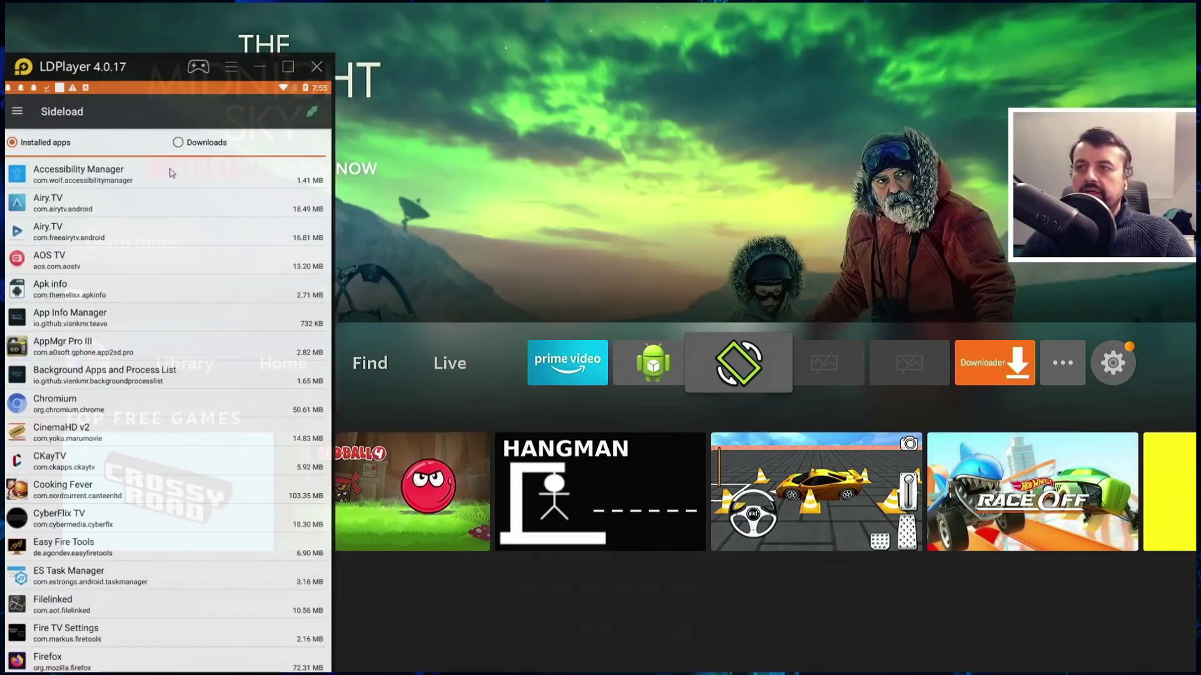
- From Sideload's Downloads tab, install the XUMO APK on the Fire TV
left_click(182, 144)
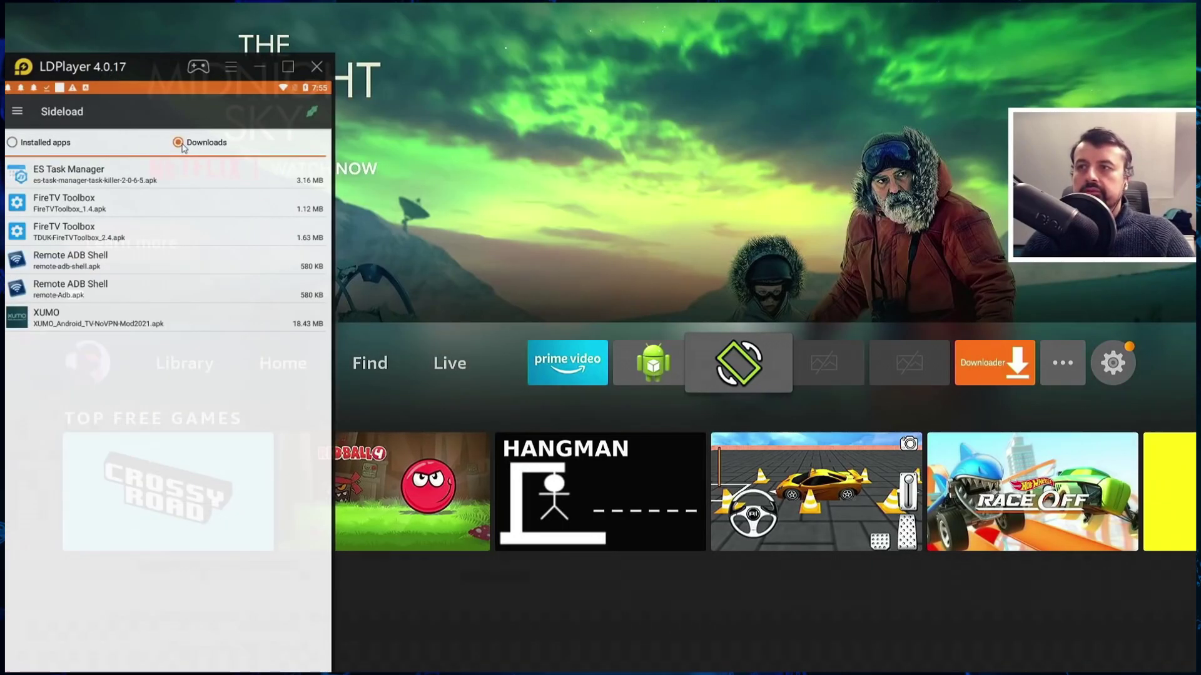
left_click(115, 320)
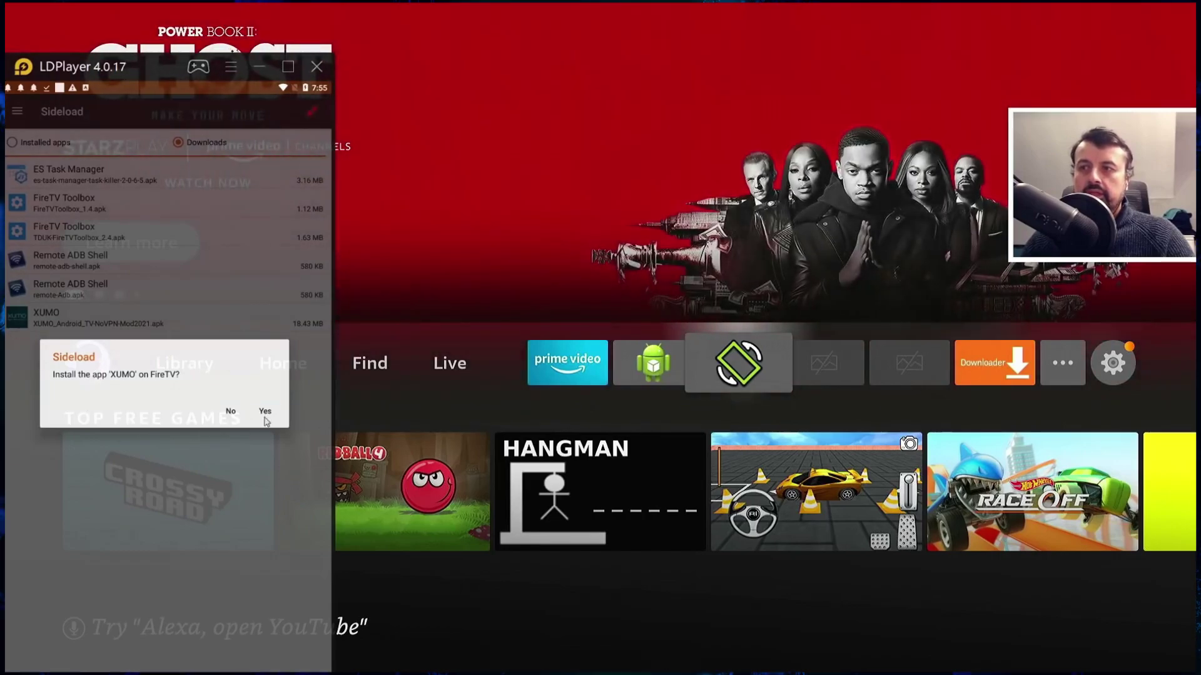
left_click(266, 415)
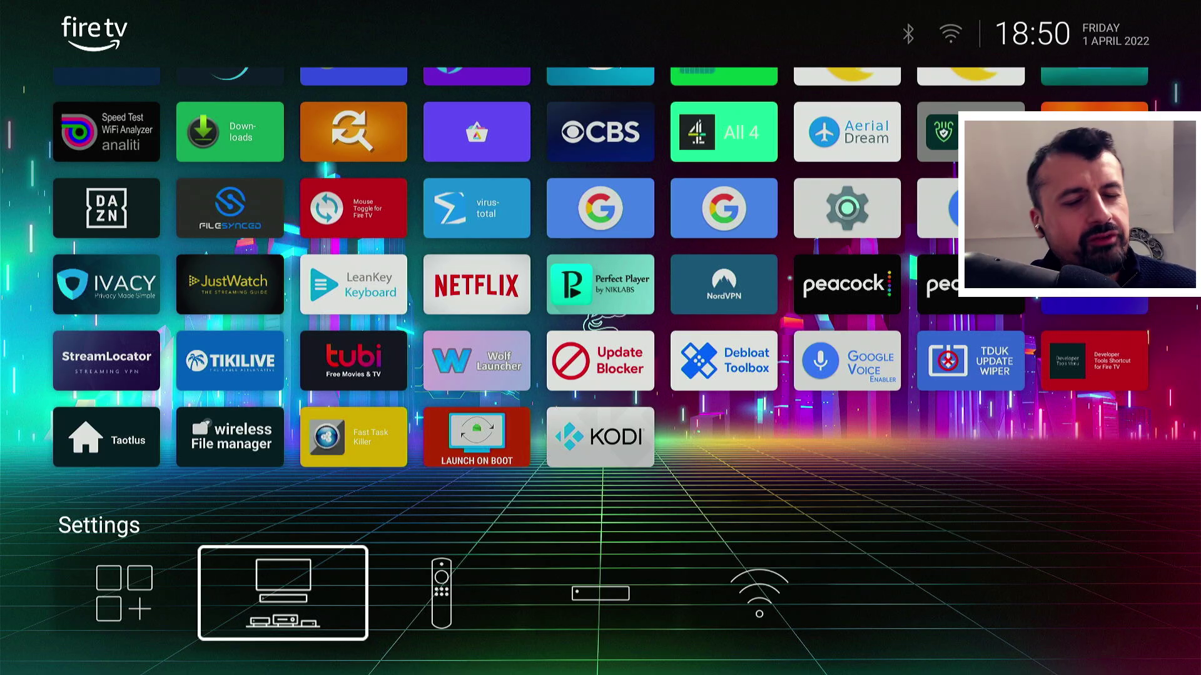
- Move up from the Settings row to the top of the Fire TV launcher
key("Up")
key("Up")
key("Up")
key("Up")
key("Up")
key("Up")
key("Up")
key("Up")
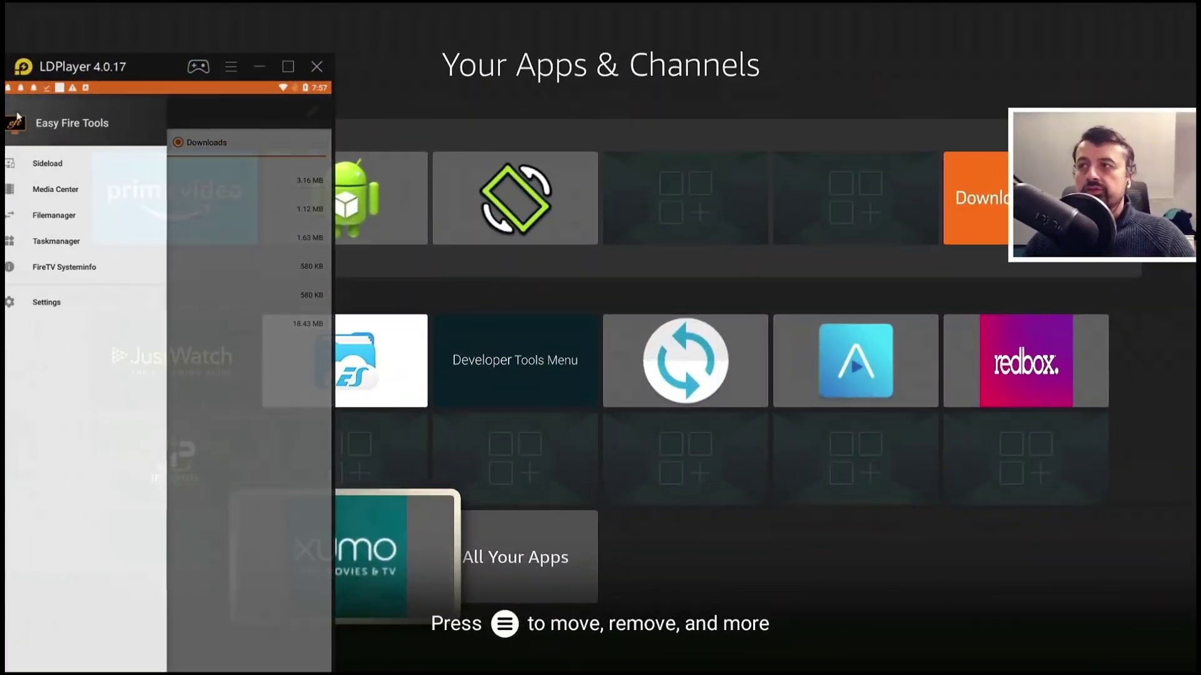
- Start a Kodi backup named kodi_20210124_195826 in Media Center, cancel it, and return to Downloads
left_click(67, 190)
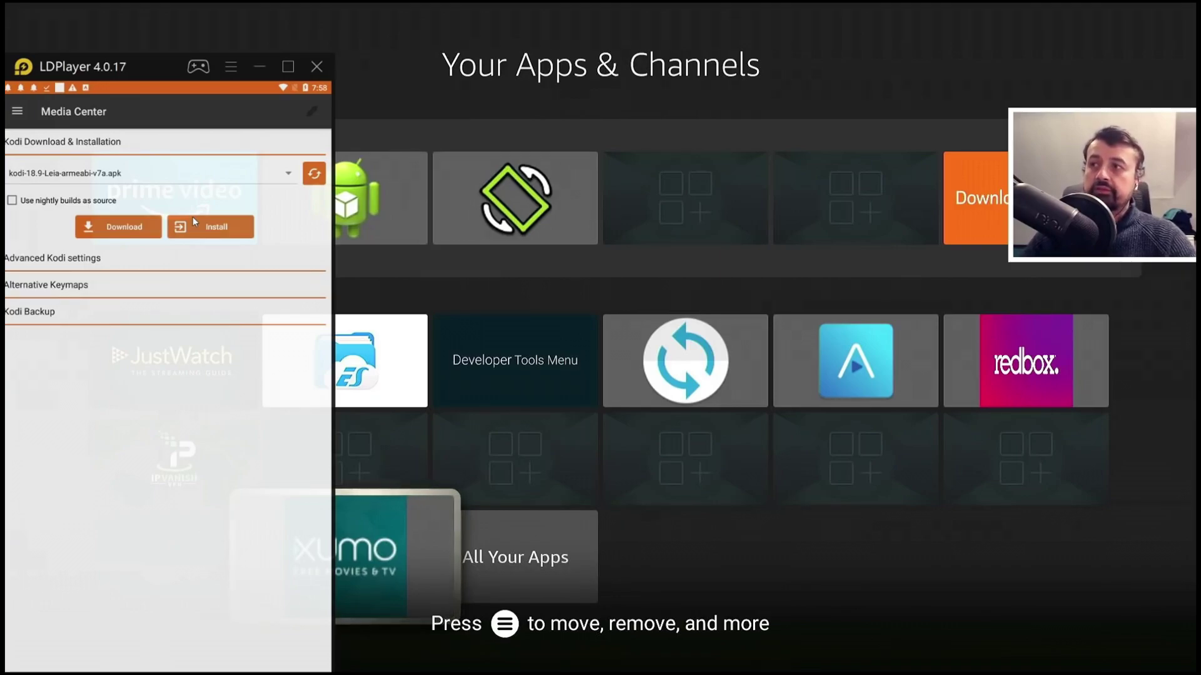
left_click(25, 317)
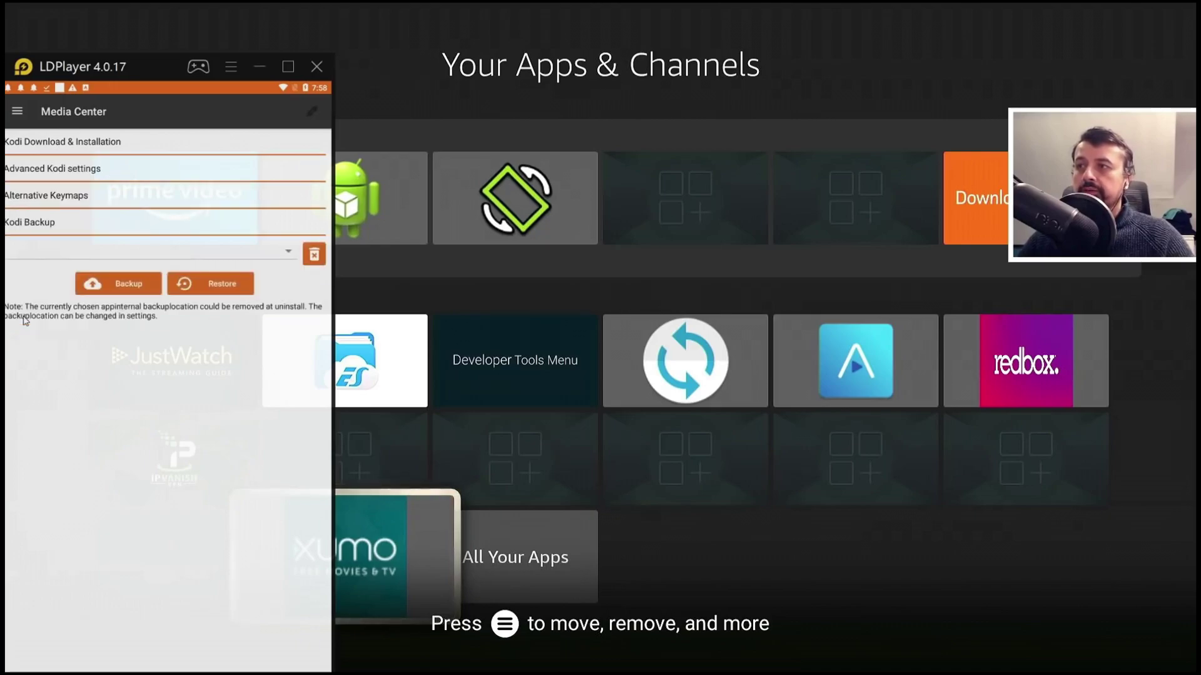
left_click(124, 284)
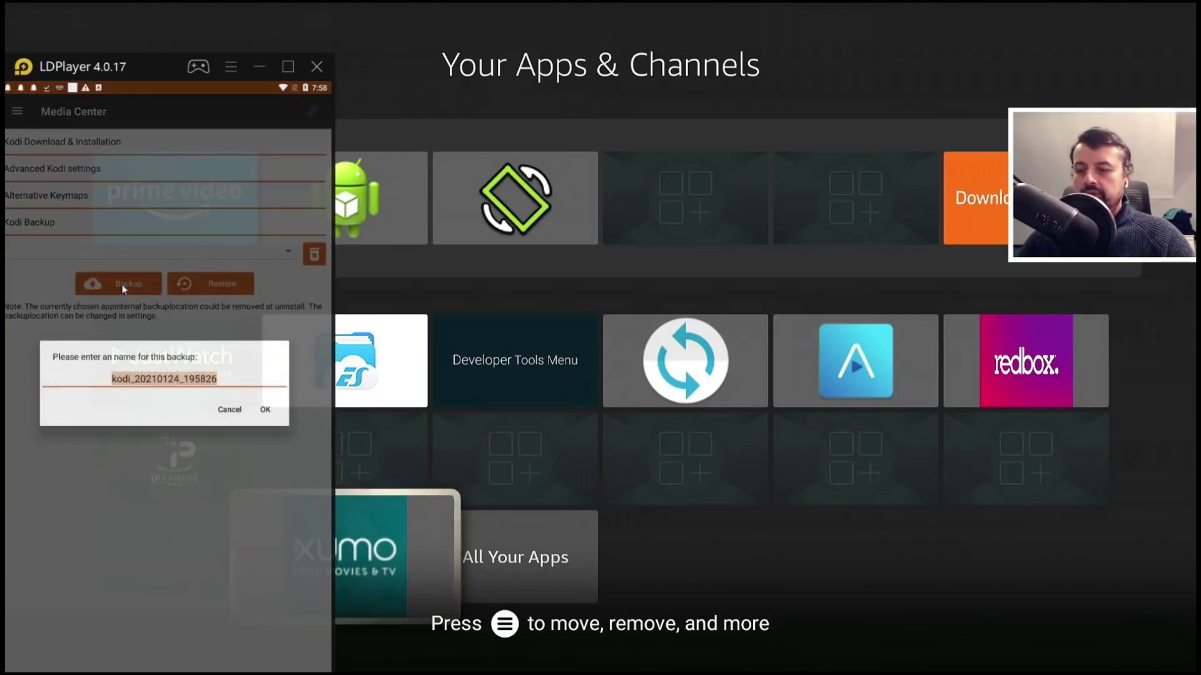
left_click(265, 409)
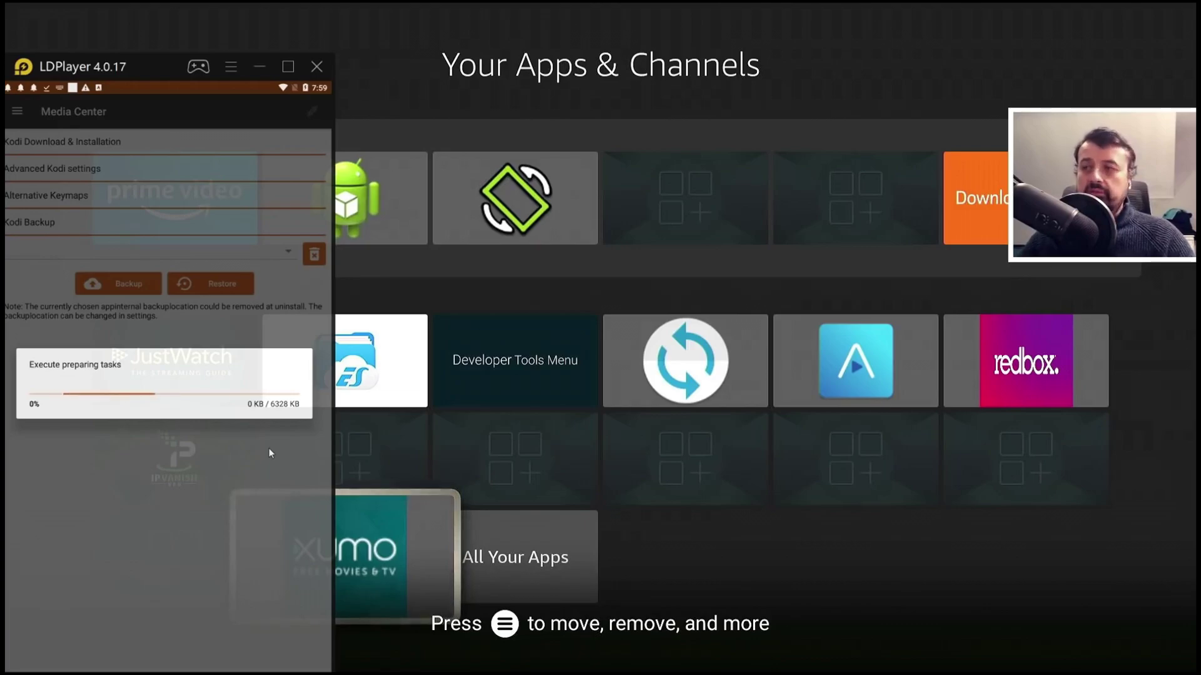
left_click(165, 501)
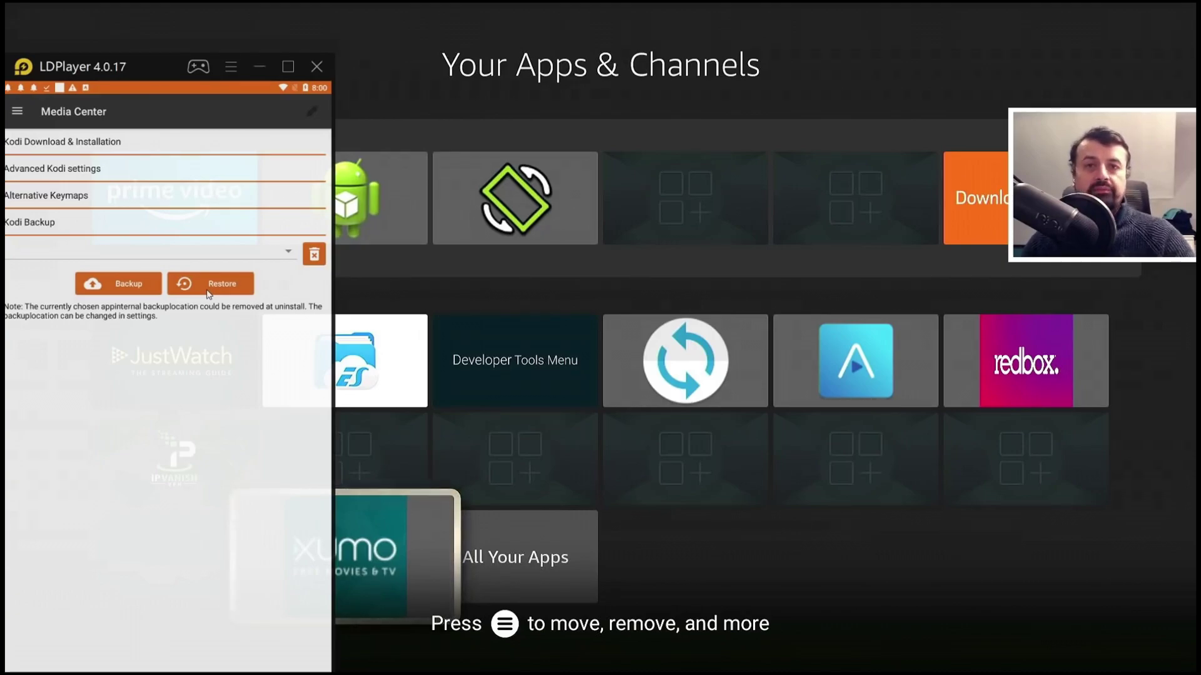
key("Escape")
- Open Filemanager from the navigation drawer to list the Download folder's XUMO and other APKs
left_click(14, 118)
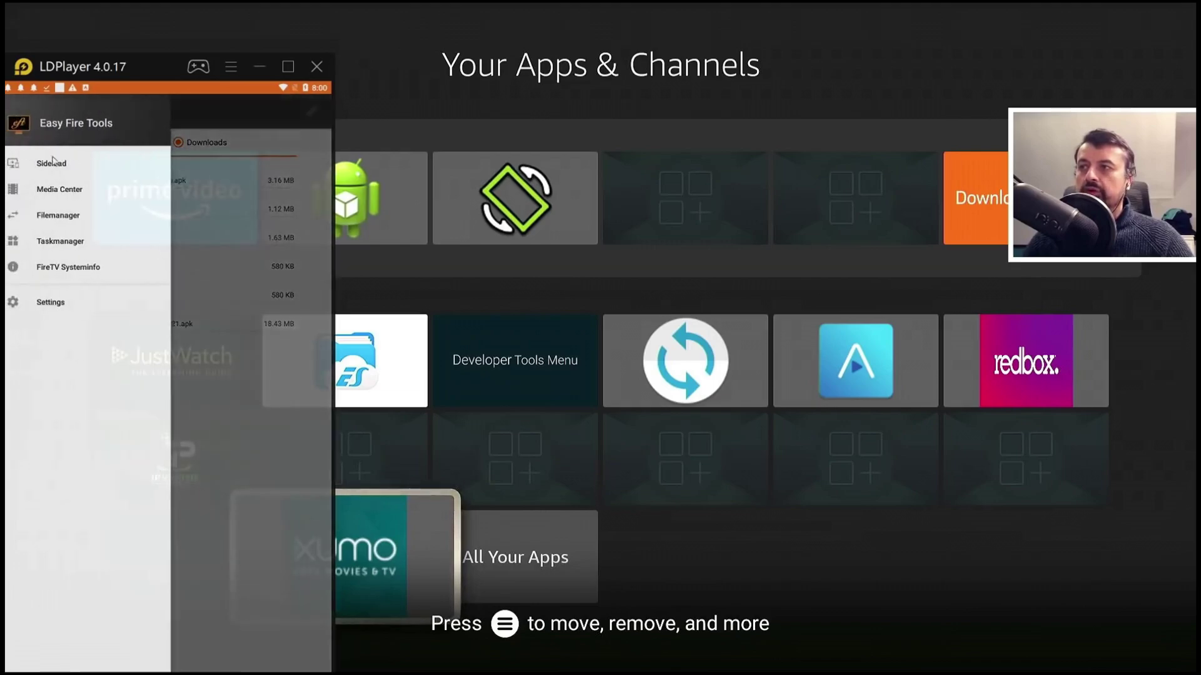
left_click(42, 218)
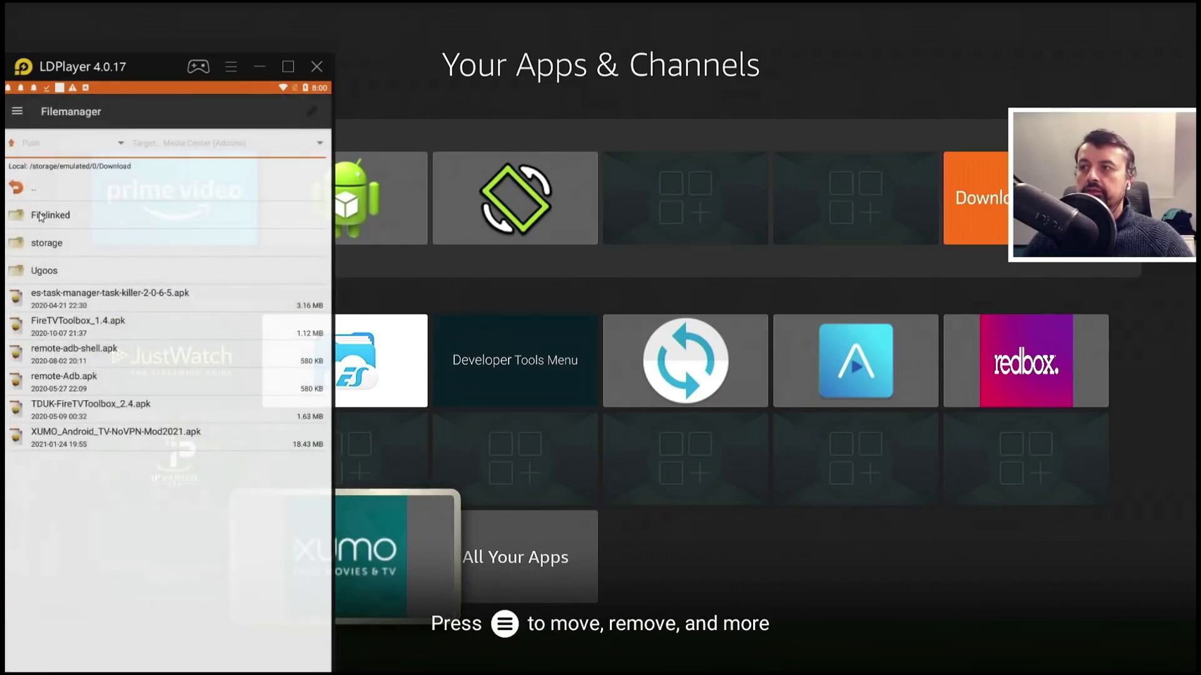